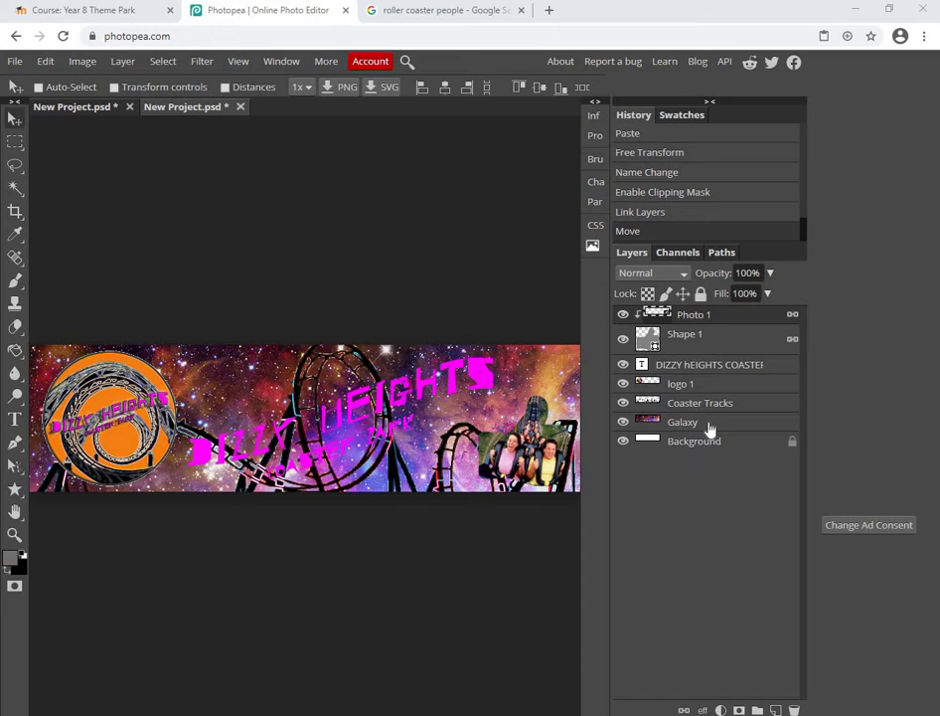
# - Reduce the Galaxy layer's opacity to 85%
pyautogui.click(712, 429)
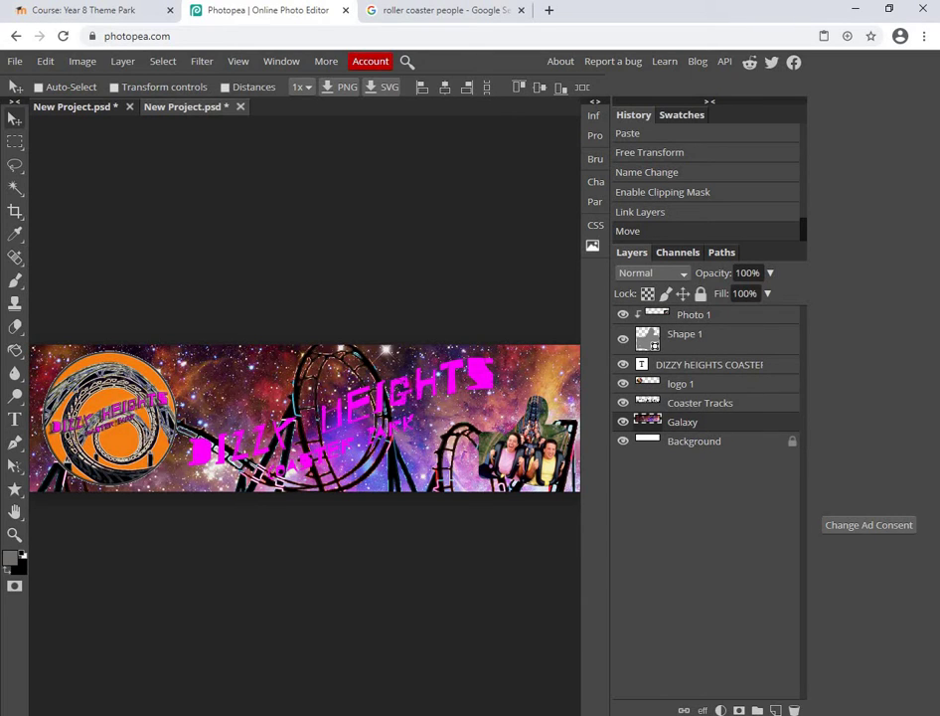
pyautogui.click(770, 274)
pyautogui.moveTo(785, 296); pyautogui.dragTo(762, 304)
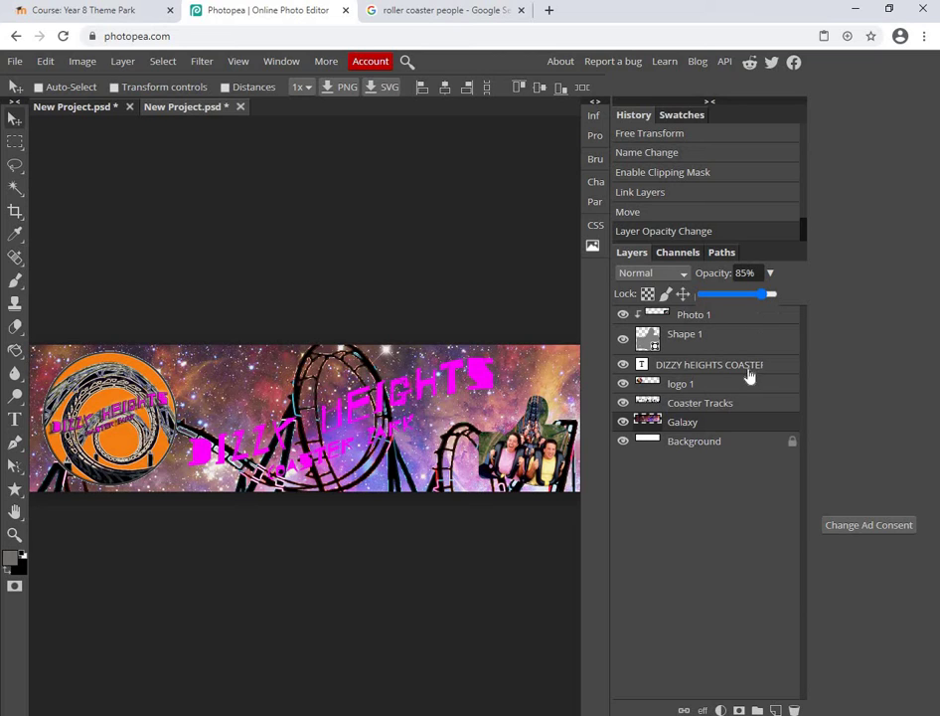
# - Add a Drop Shadow effect to the logo 1 layer
pyautogui.click(728, 407)
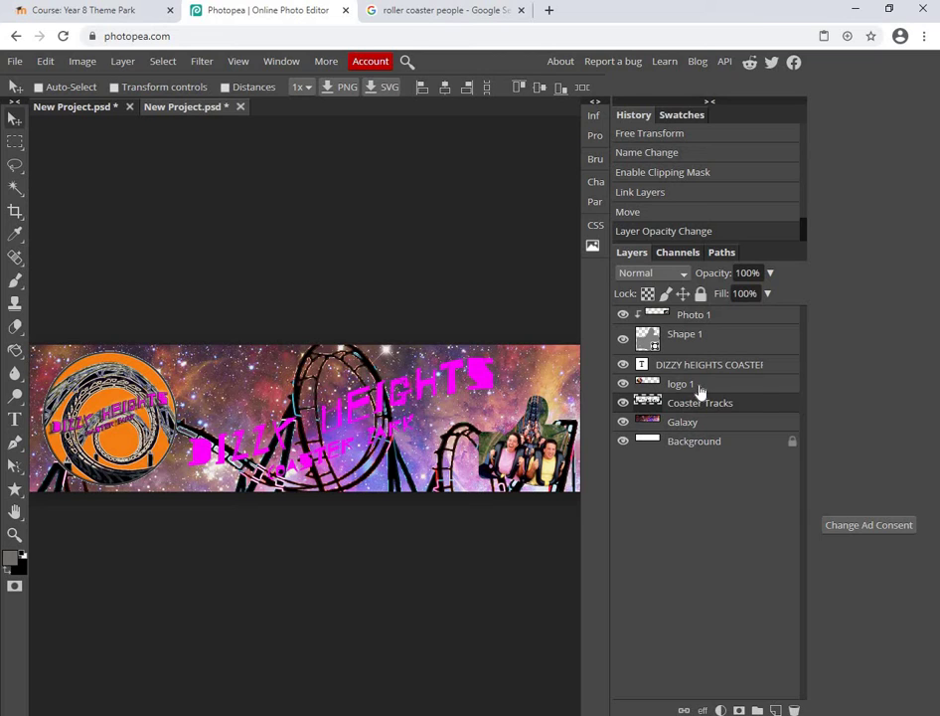
pyautogui.click(700, 391)
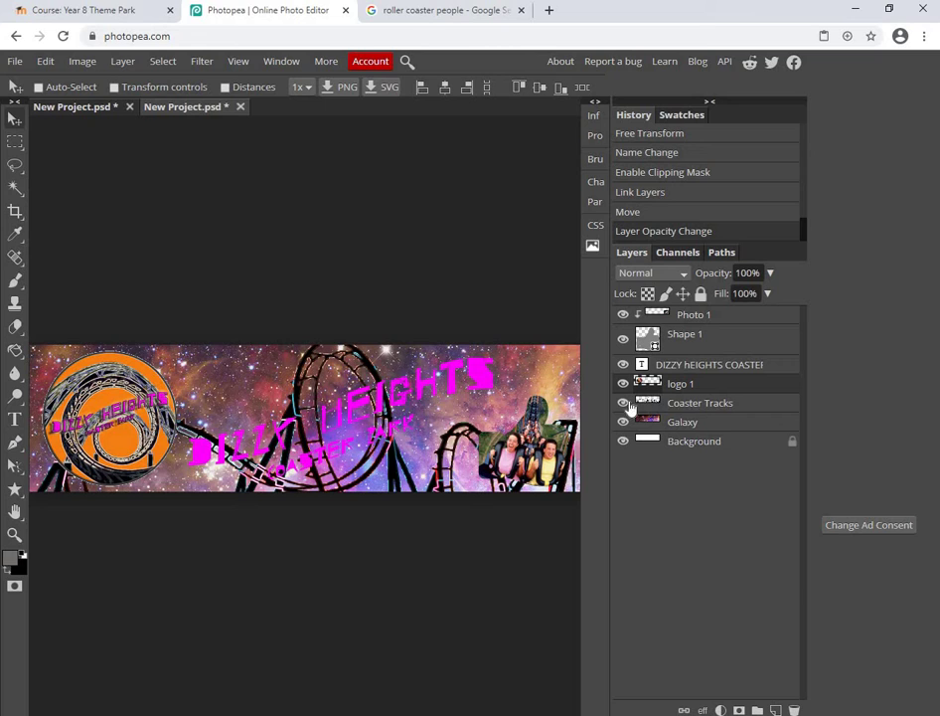
pyautogui.rightClick(714, 386)
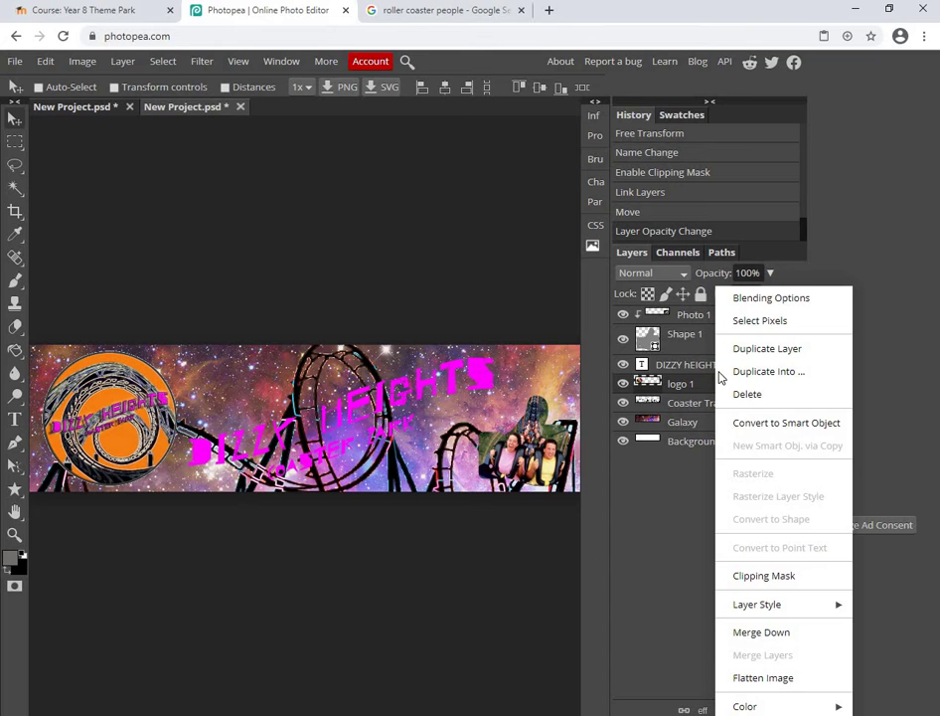
pyautogui.click(776, 301)
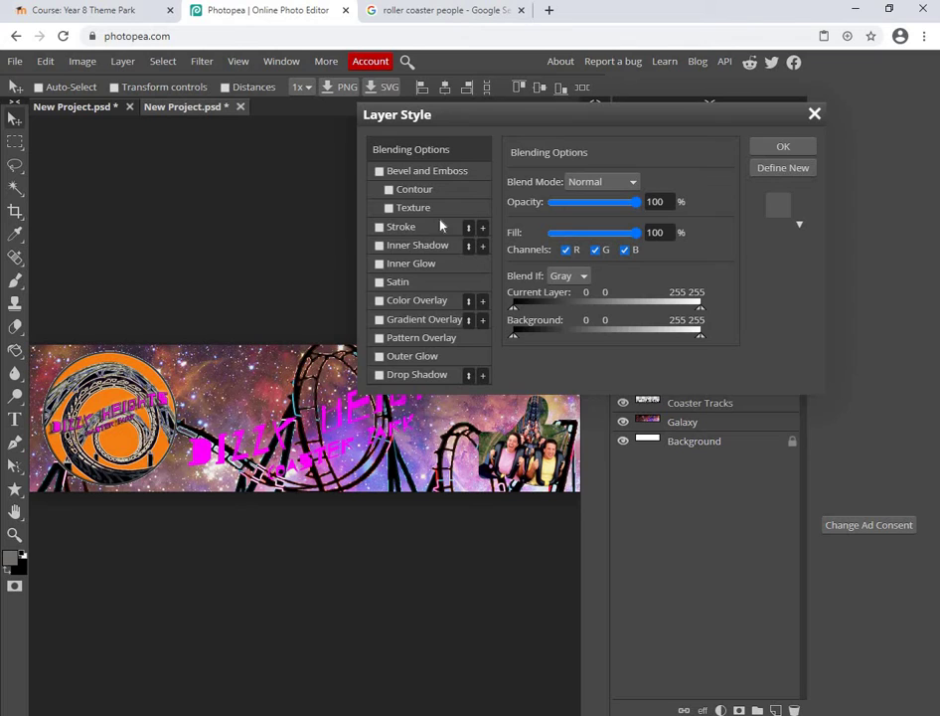
pyautogui.click(379, 375)
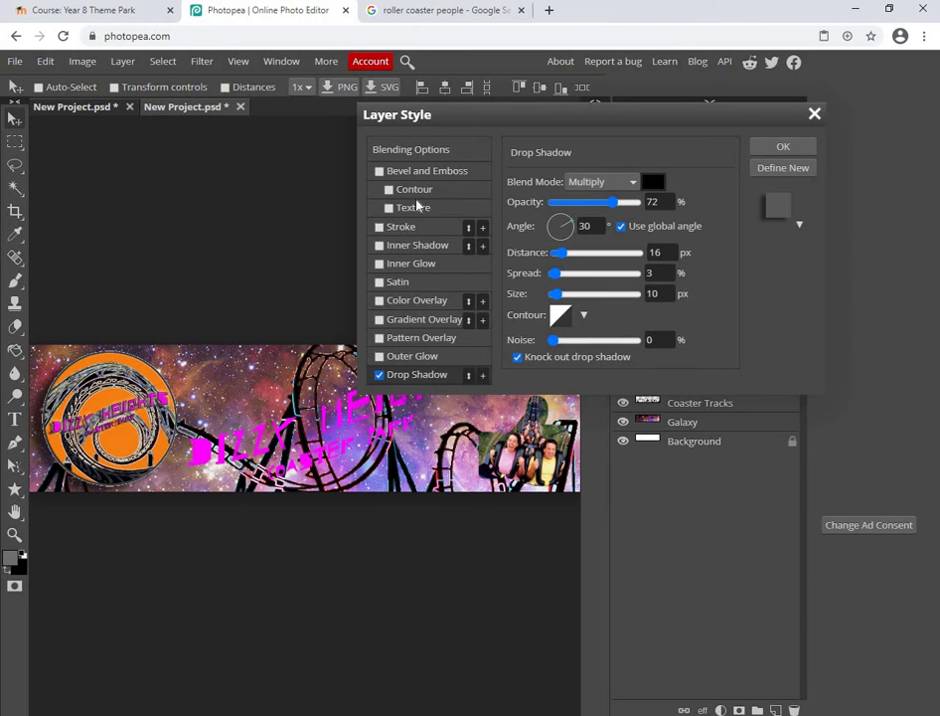
# - Add a Bevel and Emboss effect to the logo 1 layer and set its global light angle to 55°
pyautogui.click(380, 172)
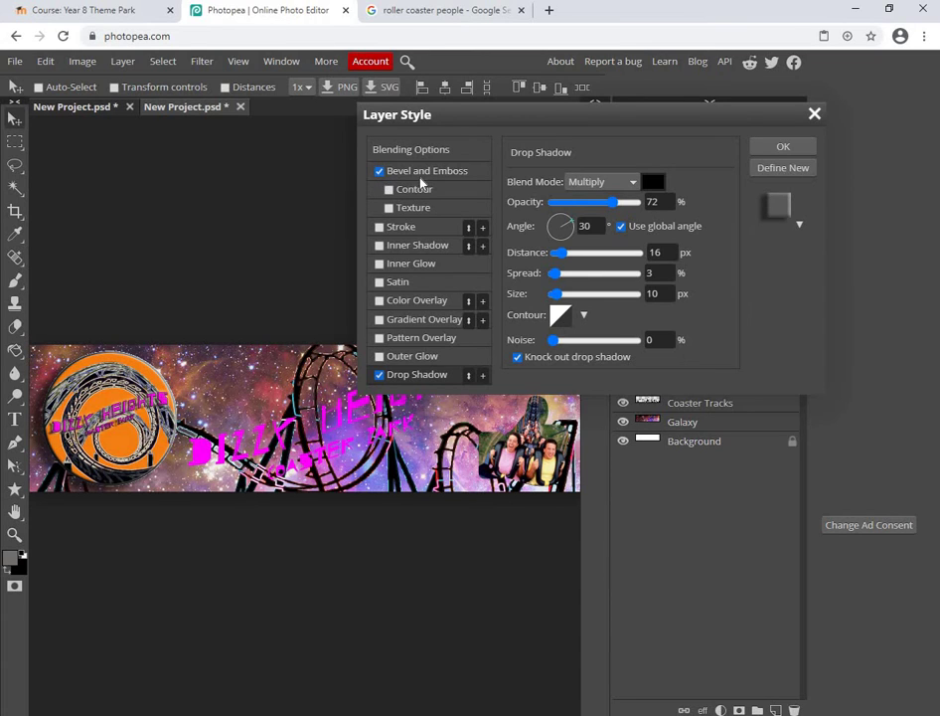
pyautogui.click(423, 173)
pyautogui.moveTo(567, 301)
pyautogui.mouseDown()
pyautogui.moveTo(536, 296)
pyautogui.moveTo(559, 284)
pyautogui.moveTo(568, 293)
pyautogui.mouseUp()
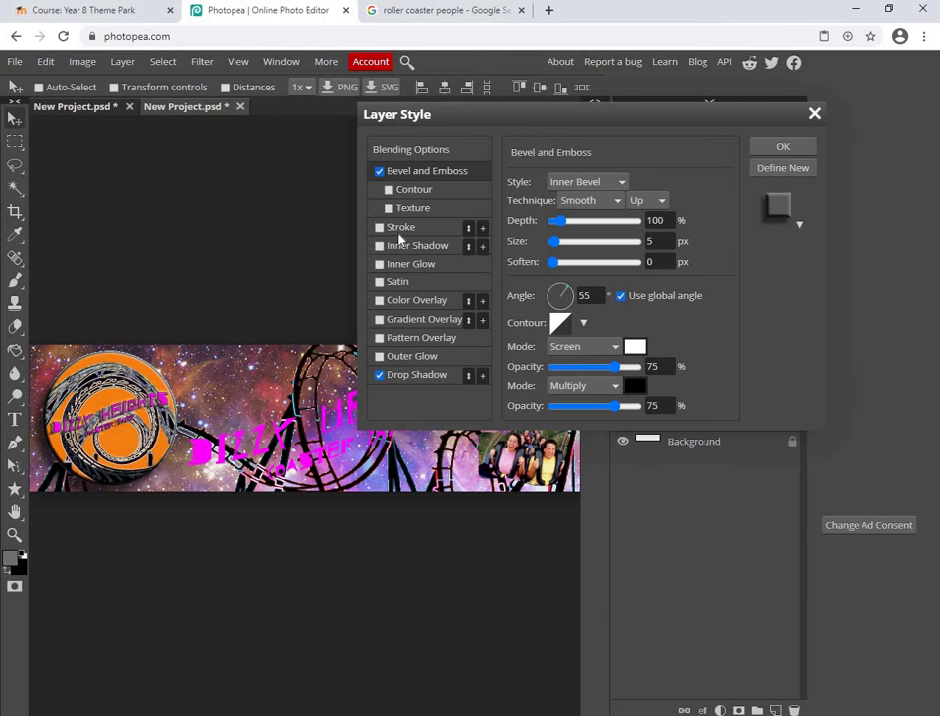
# - Add a pale yellow (ffffbd) Outer Glow to the logo 1 layer and apply its layer style
pyautogui.click(416, 363)
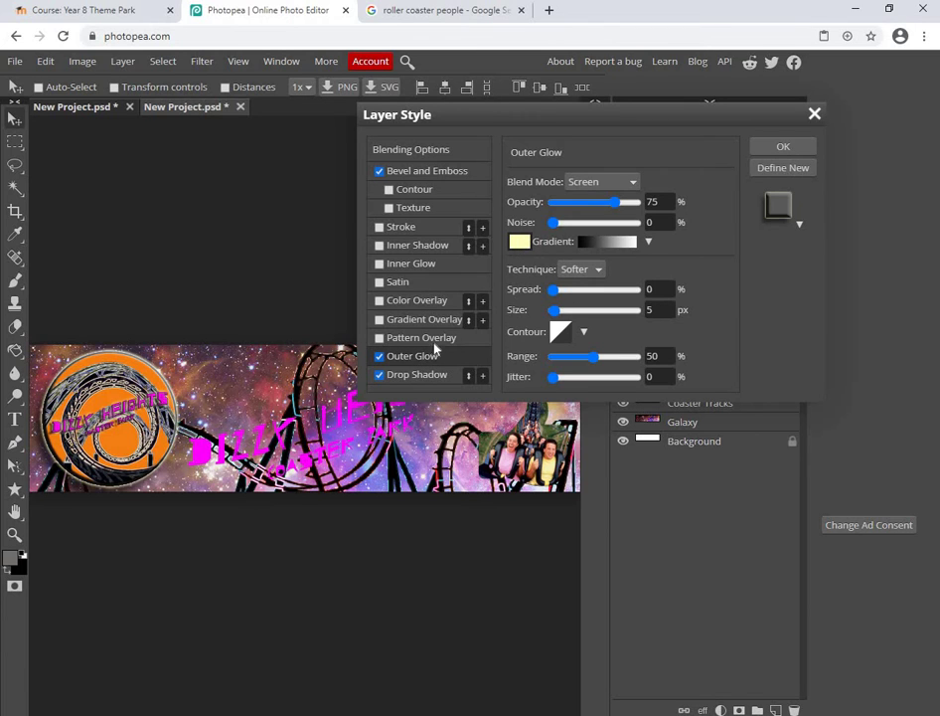
pyautogui.click(519, 242)
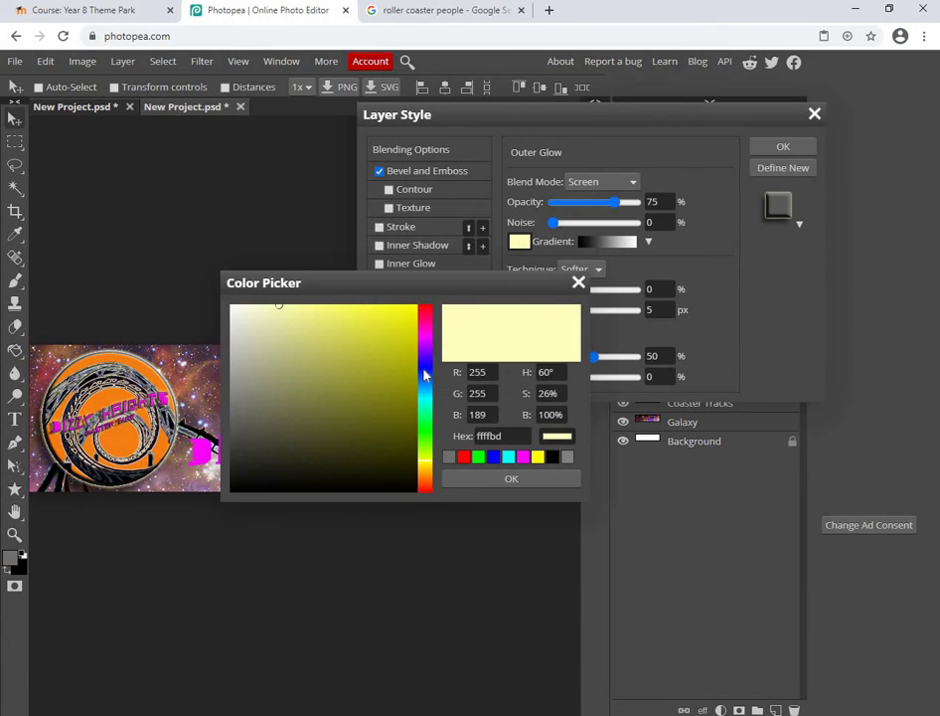
pyautogui.click(526, 481)
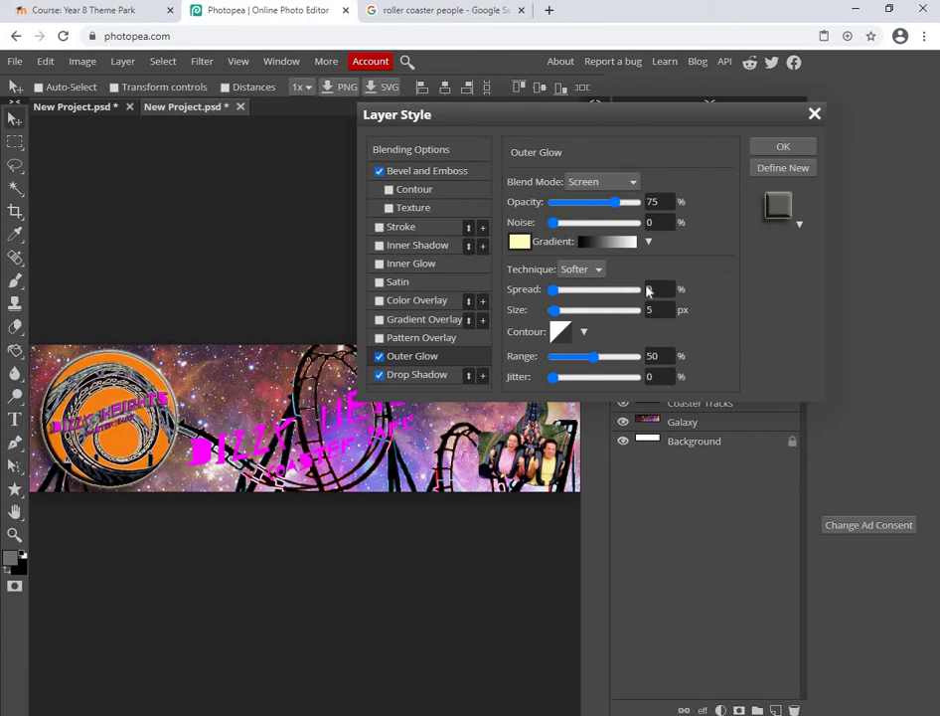
pyautogui.click(784, 148)
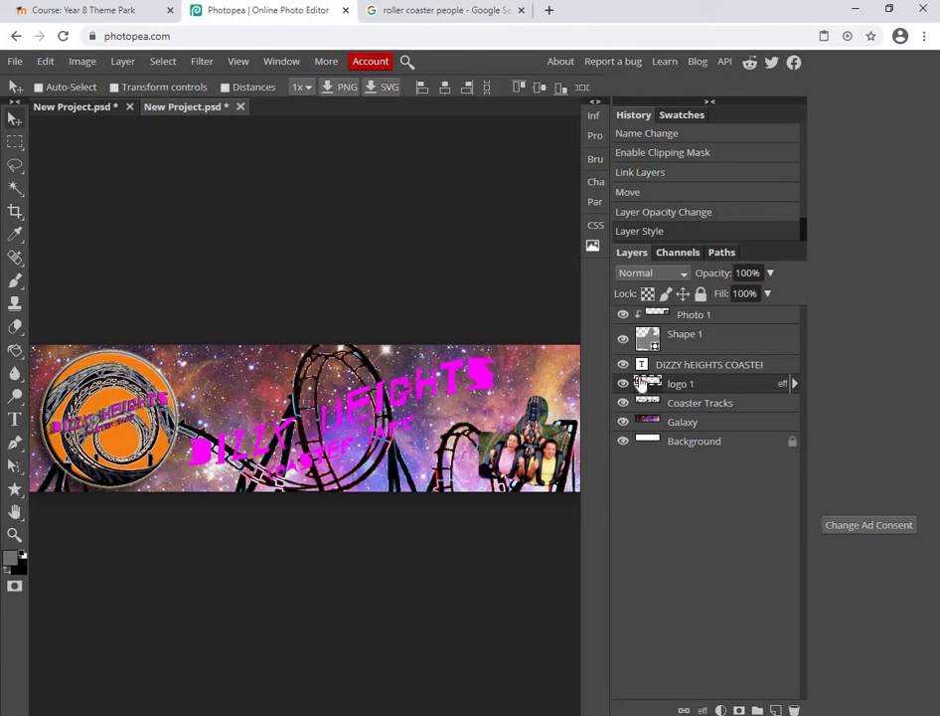
# - Add a 2 px outside Stroke to the DIZZY HEIGHTS title text layer and open the stroke's colour for editing
pyautogui.click(719, 369)
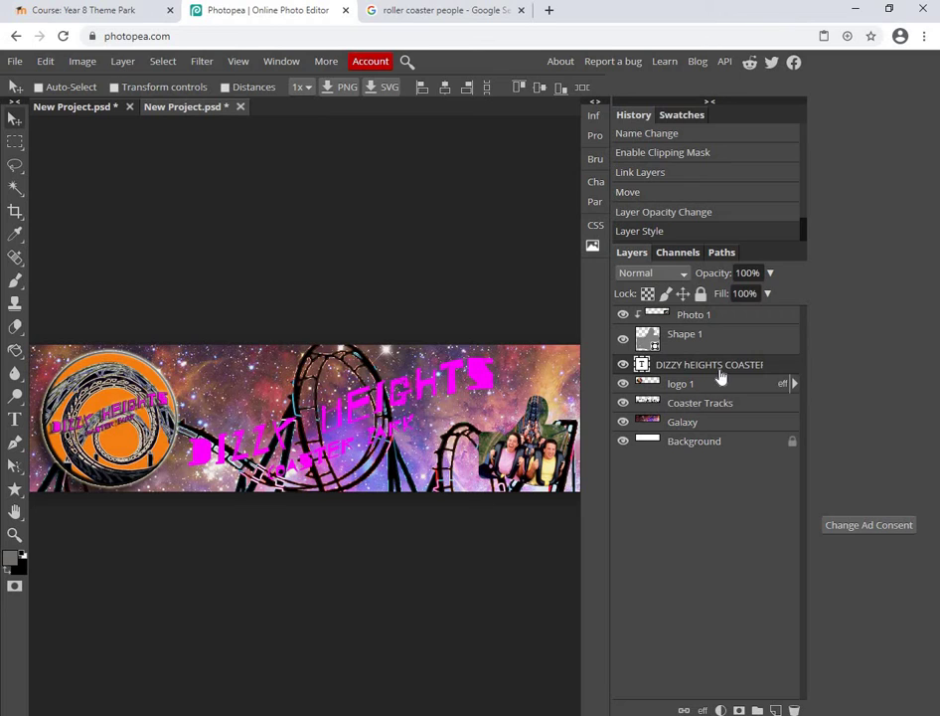
pyautogui.rightClick(720, 375)
pyautogui.click(771, 298)
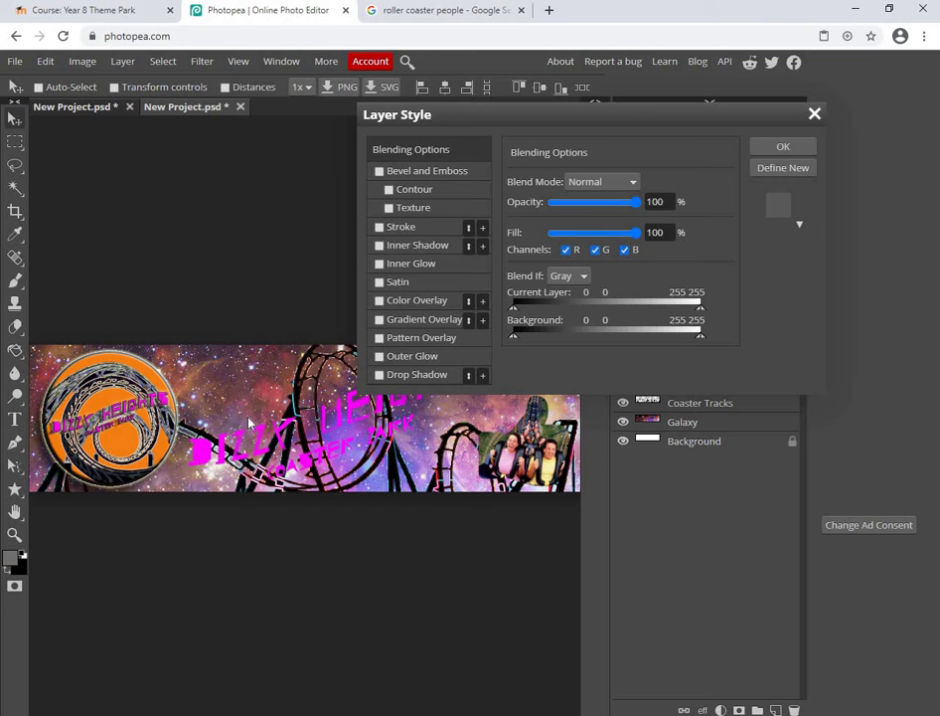
pyautogui.click(413, 229)
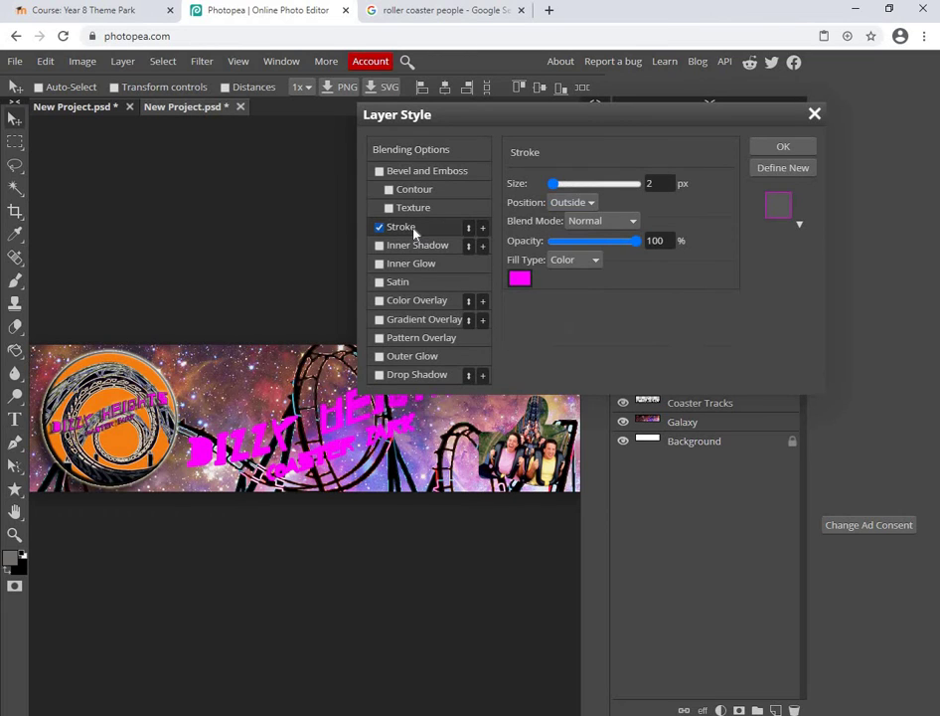
pyautogui.click(519, 278)
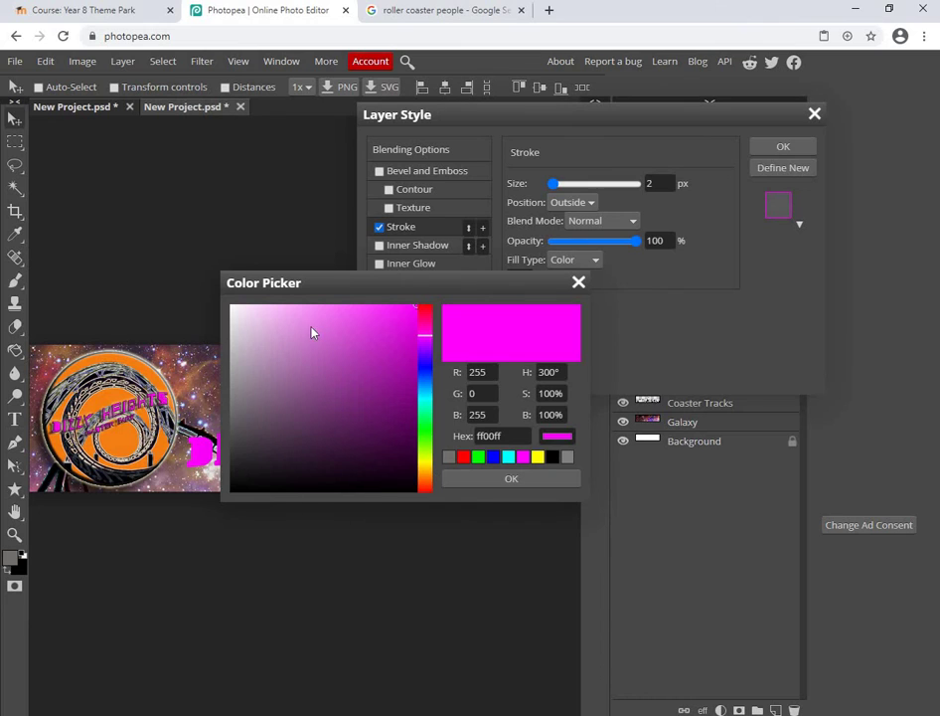
pyautogui.moveTo(320, 286); pyautogui.dragTo(573, 354)
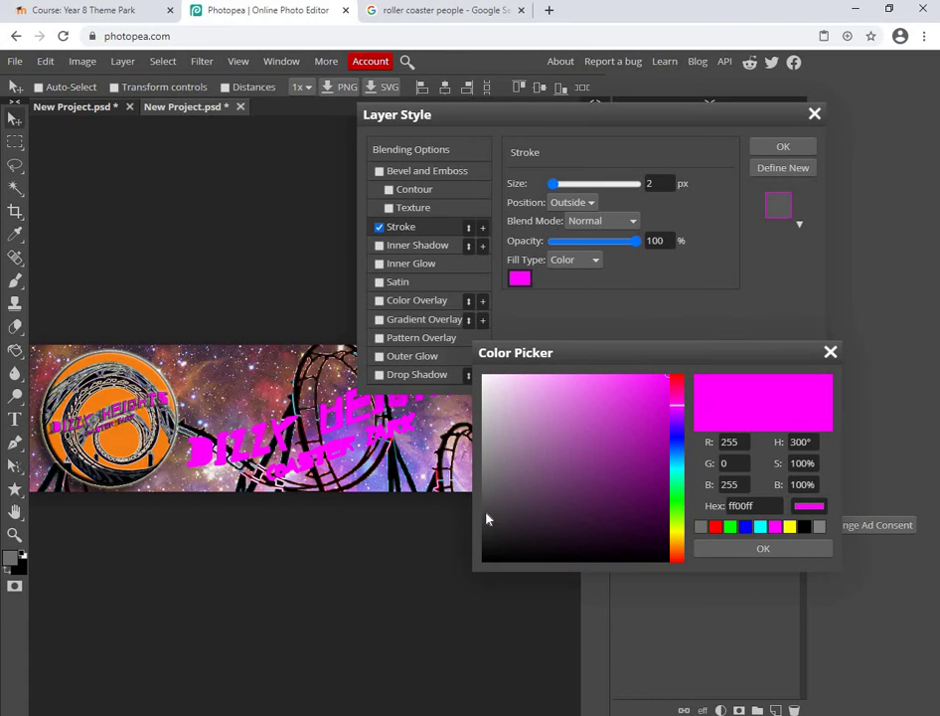
# - Try grey, near-black, blue, teal and orange as stroke colours for the title text
pyautogui.click(487, 502)
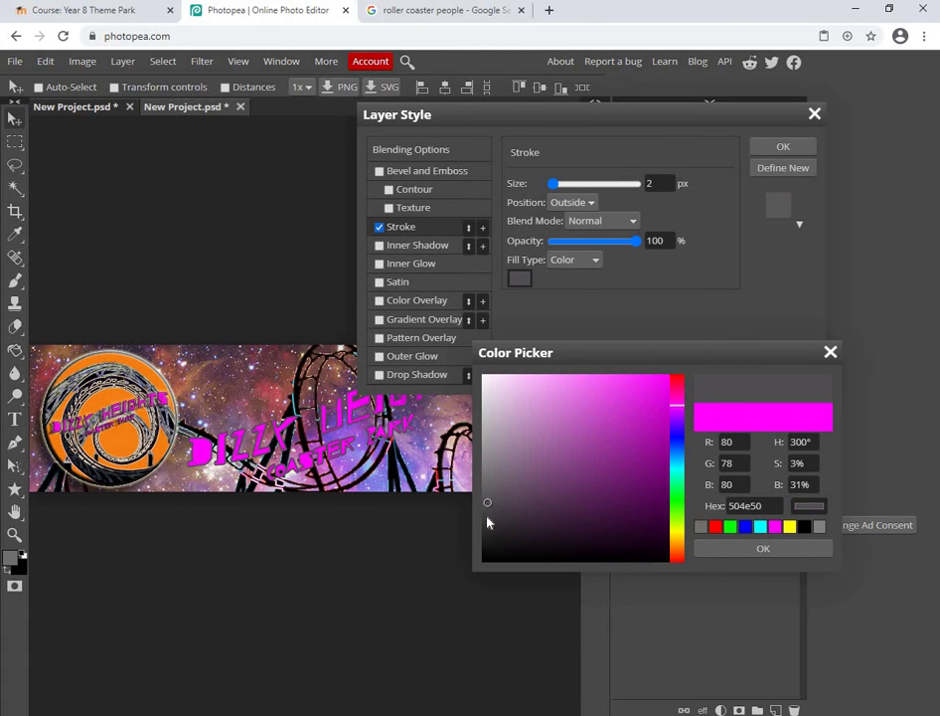
pyautogui.moveTo(485, 534); pyautogui.dragTo(484, 546)
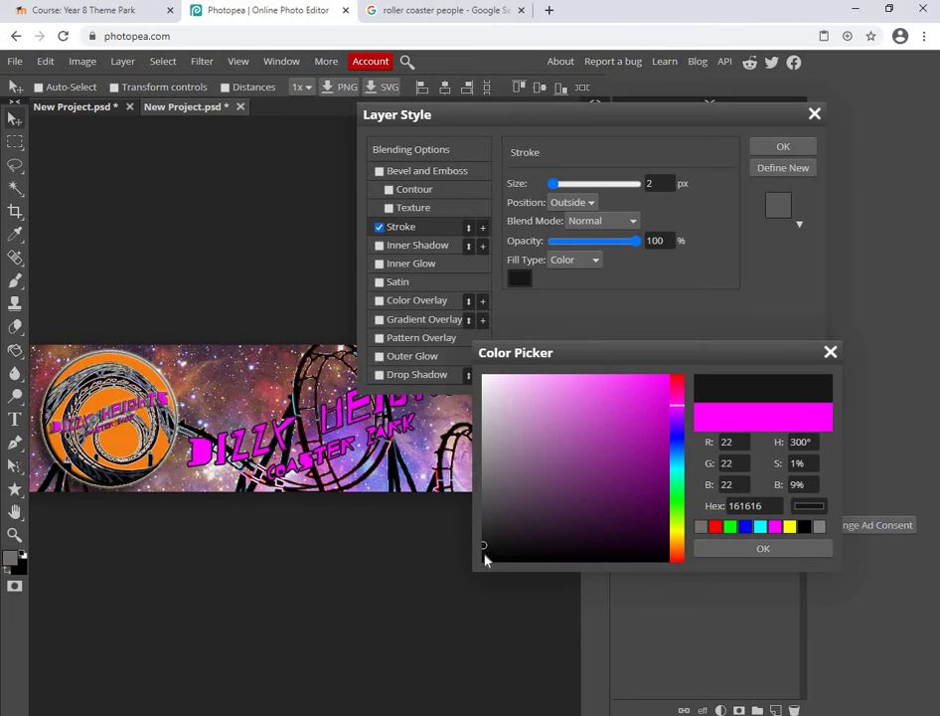
pyautogui.click(680, 437)
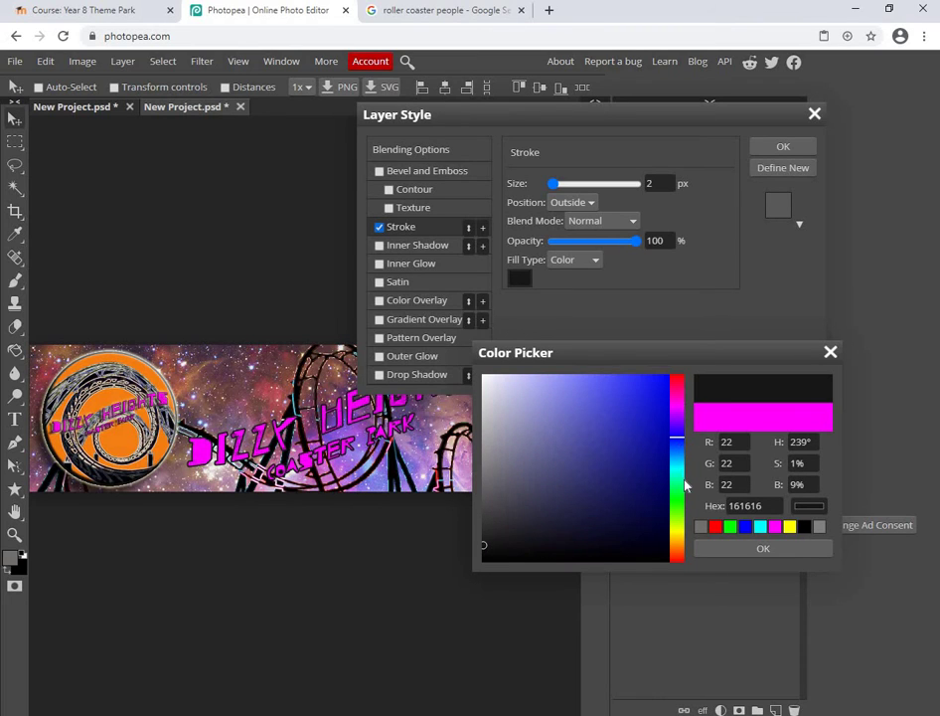
pyautogui.click(614, 398)
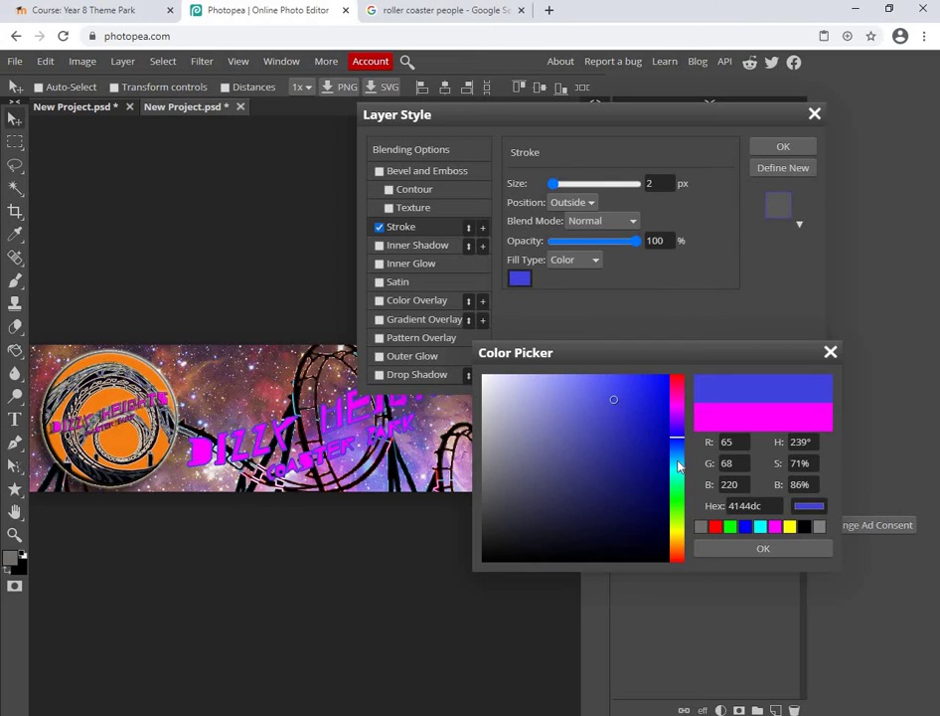
pyautogui.click(677, 459)
pyautogui.click(681, 474)
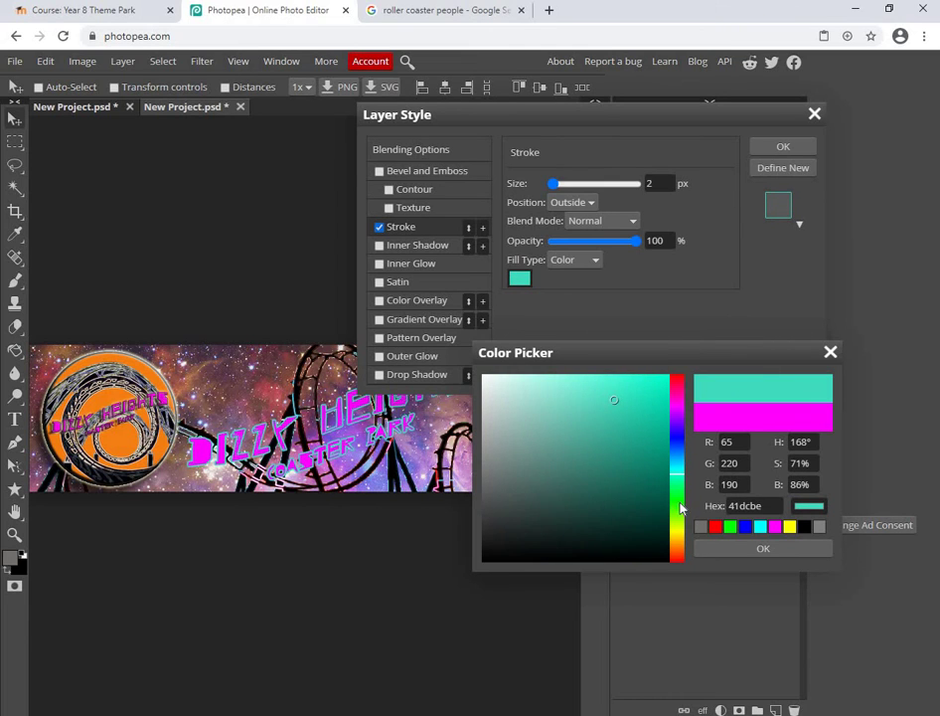
pyautogui.click(678, 498)
pyautogui.click(677, 537)
pyautogui.click(676, 550)
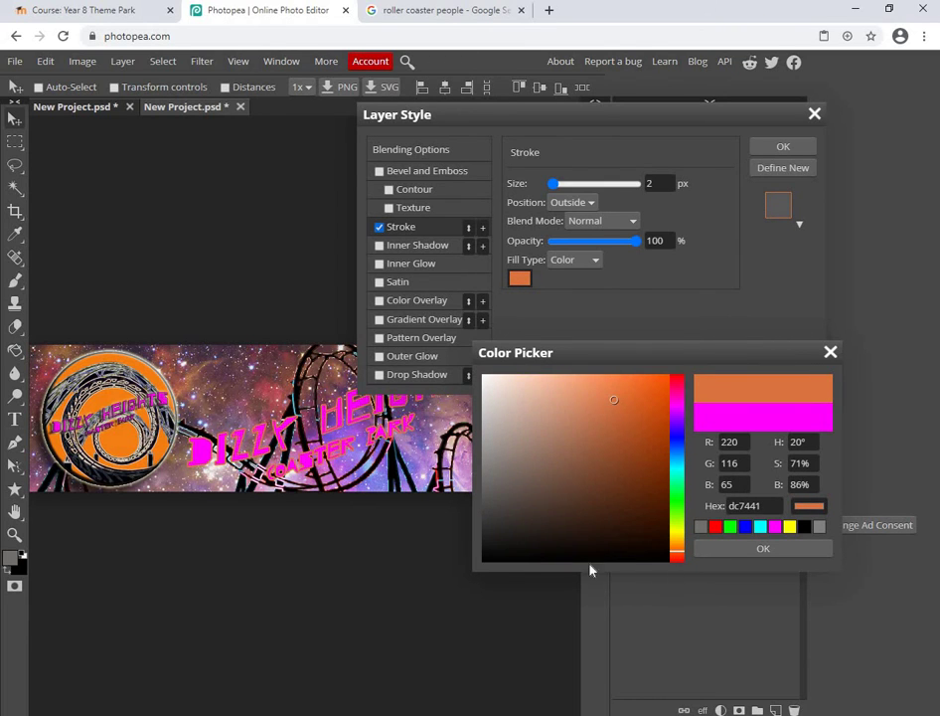
# - Set the title text's stroke colour to dark grey 272626
pyautogui.click(485, 541)
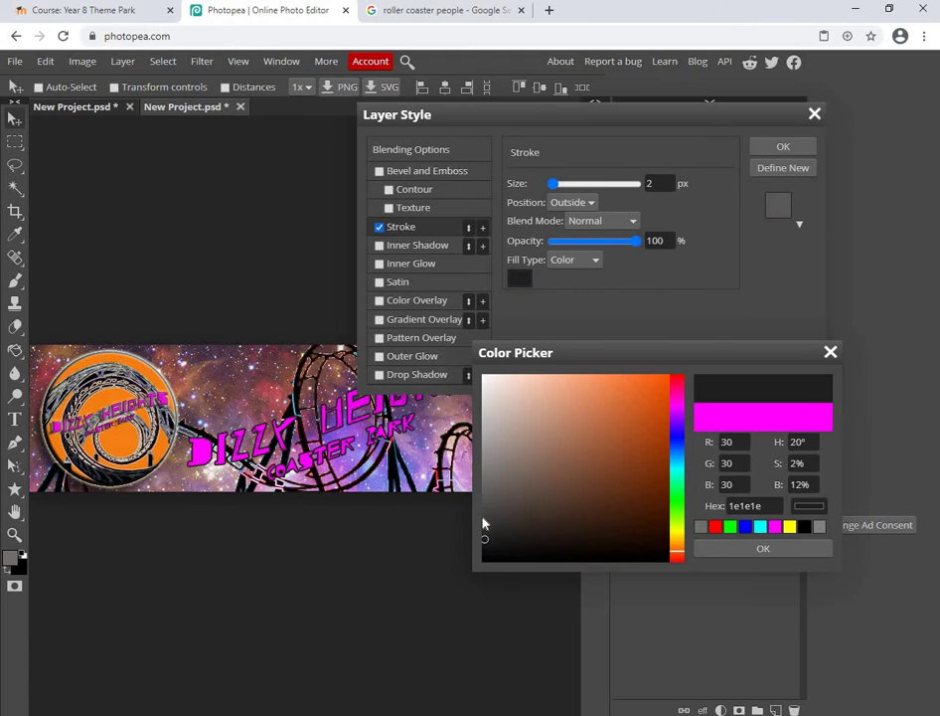
pyautogui.click(483, 518)
pyautogui.click(487, 533)
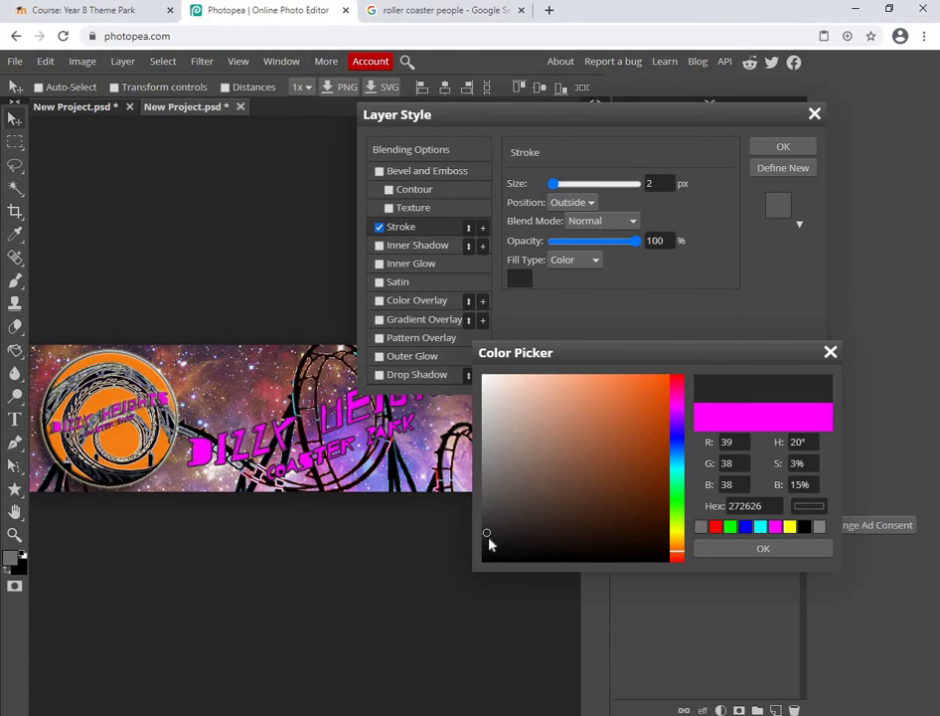
pyautogui.click(763, 550)
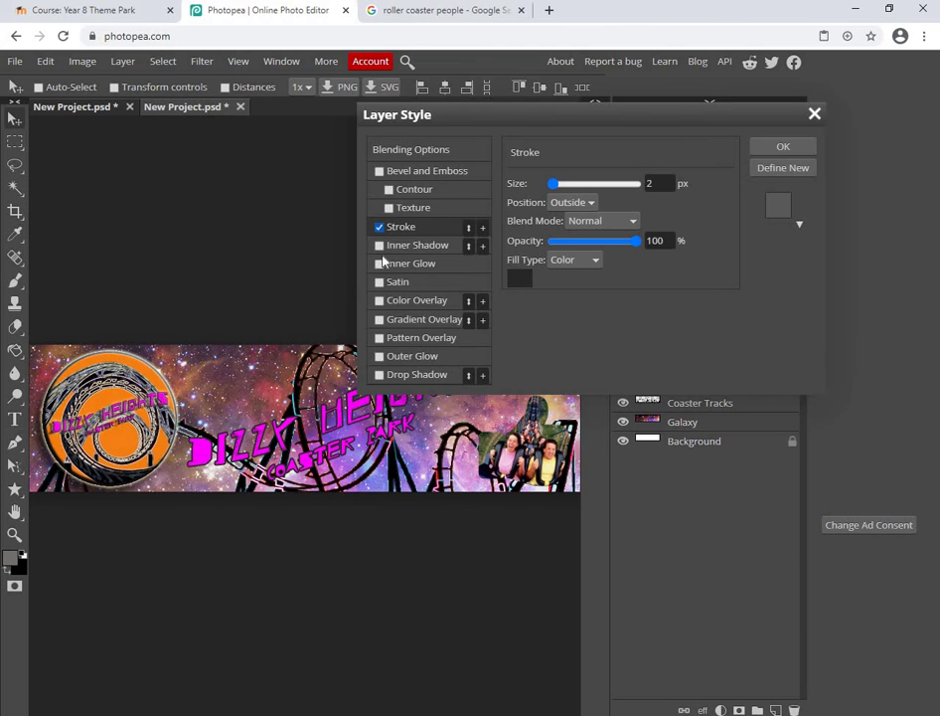
# - Add an Outer Glow in Screen blend mode and a Drop Shadow to the title text, and apply the layer style
pyautogui.click(417, 358)
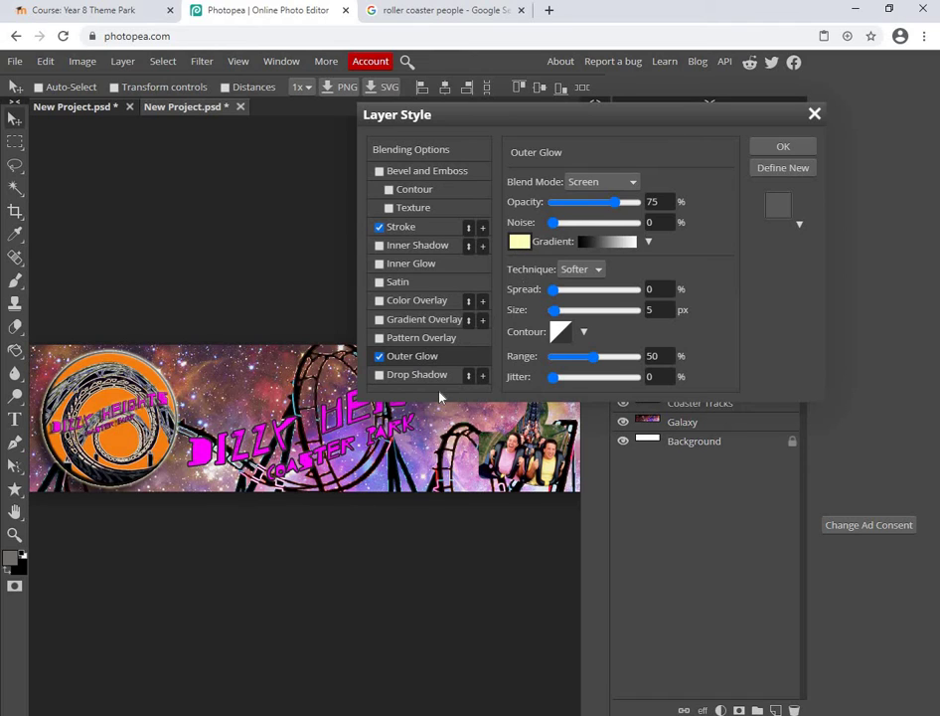
pyautogui.click(636, 183)
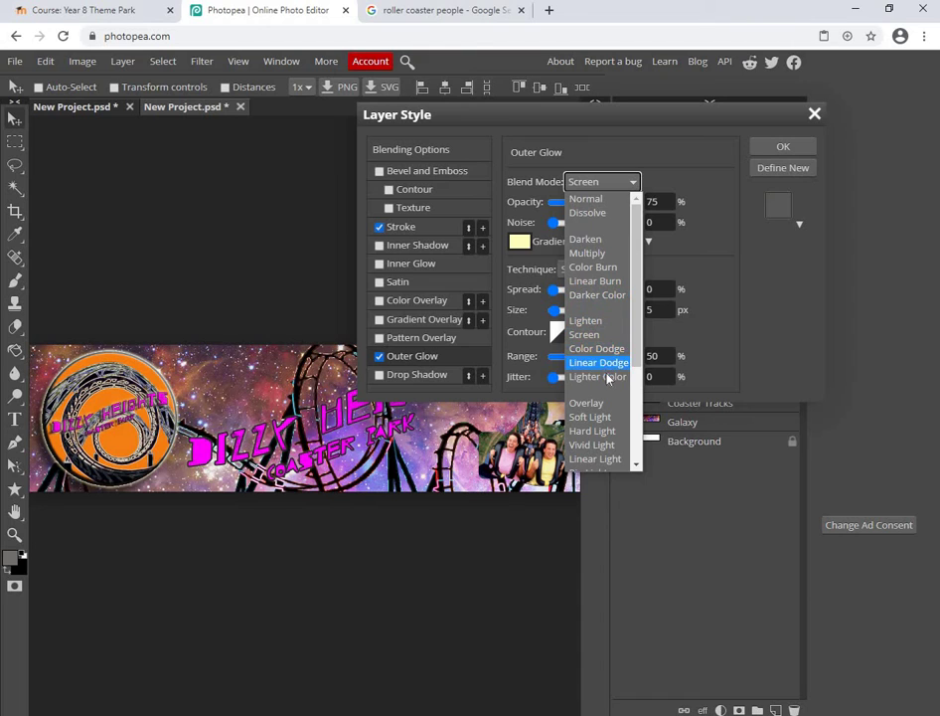
pyautogui.click(602, 446)
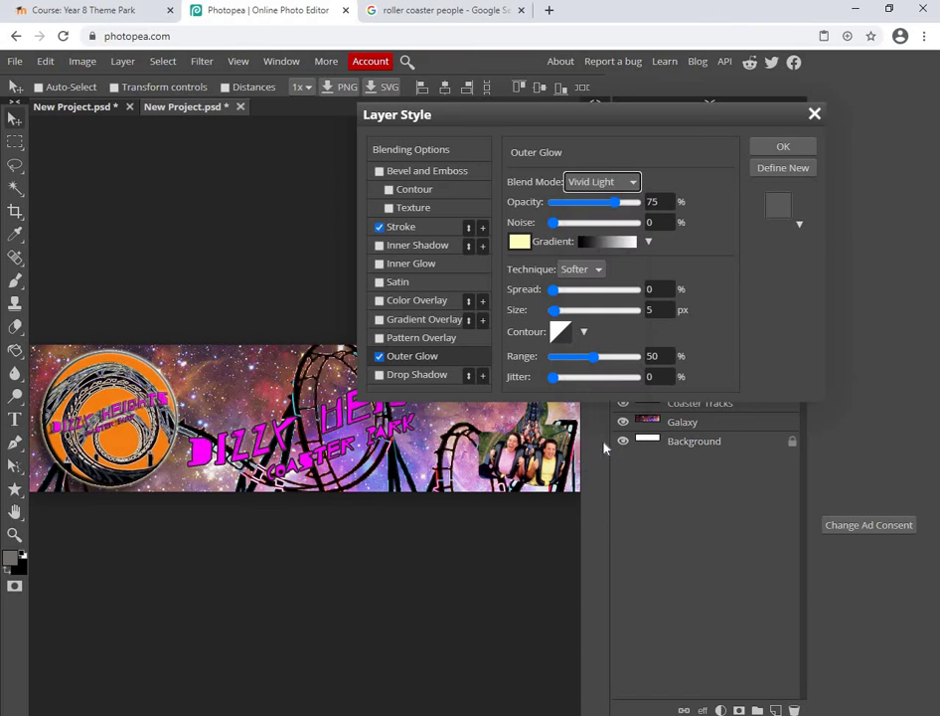
pyautogui.click(630, 183)
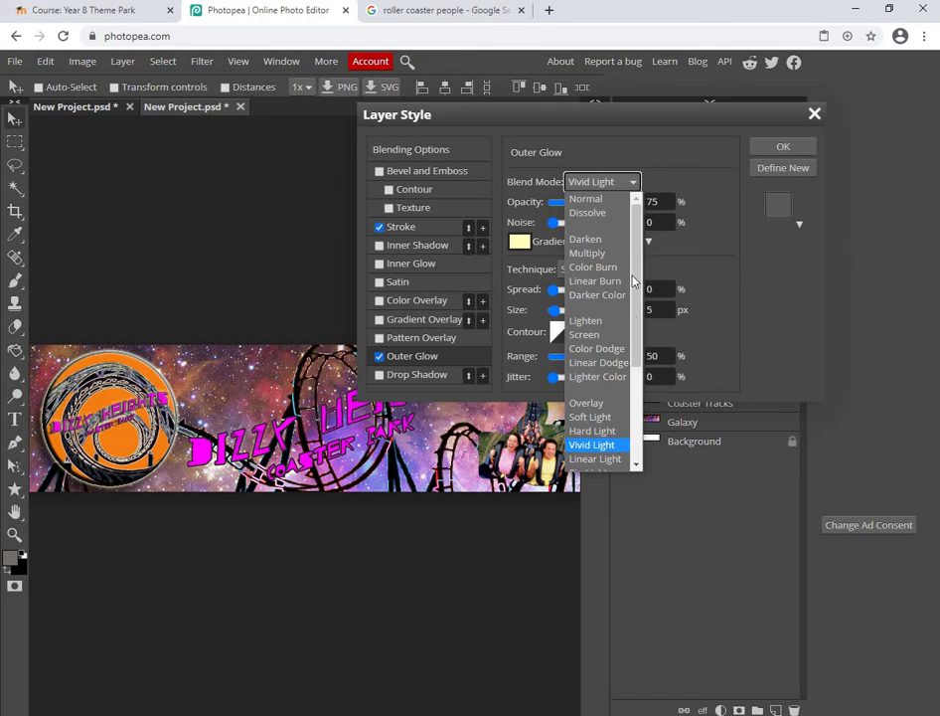
pyautogui.click(587, 334)
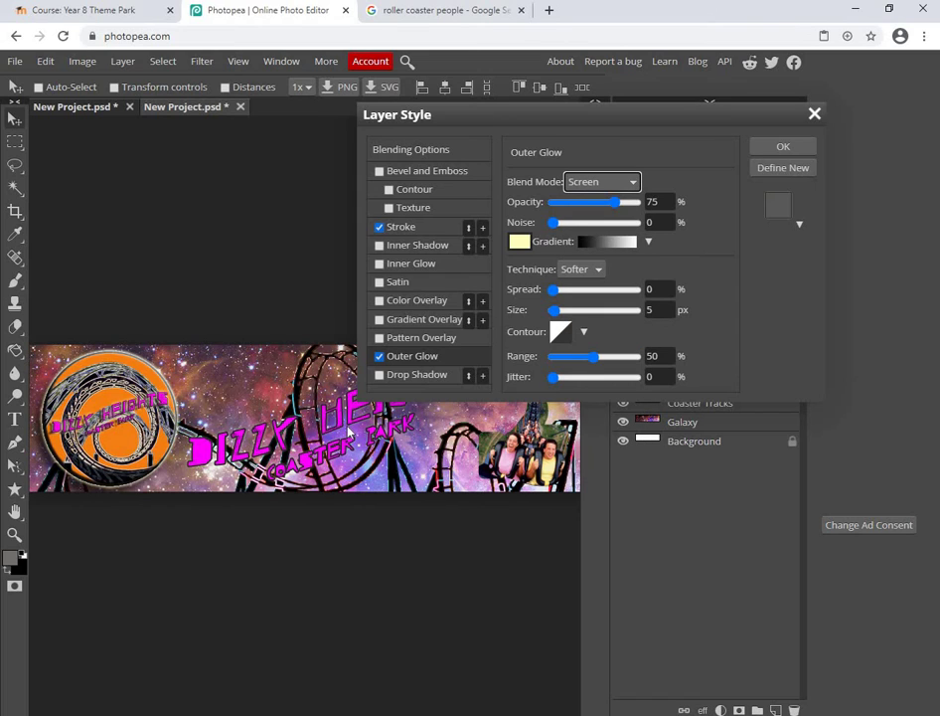
pyautogui.click(393, 374)
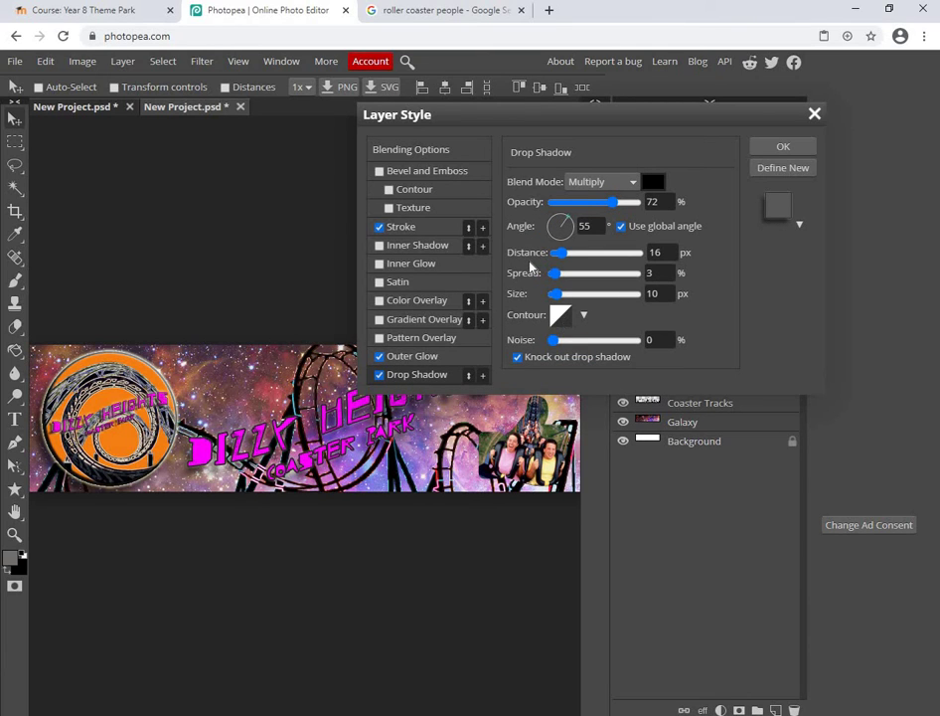
pyautogui.click(781, 147)
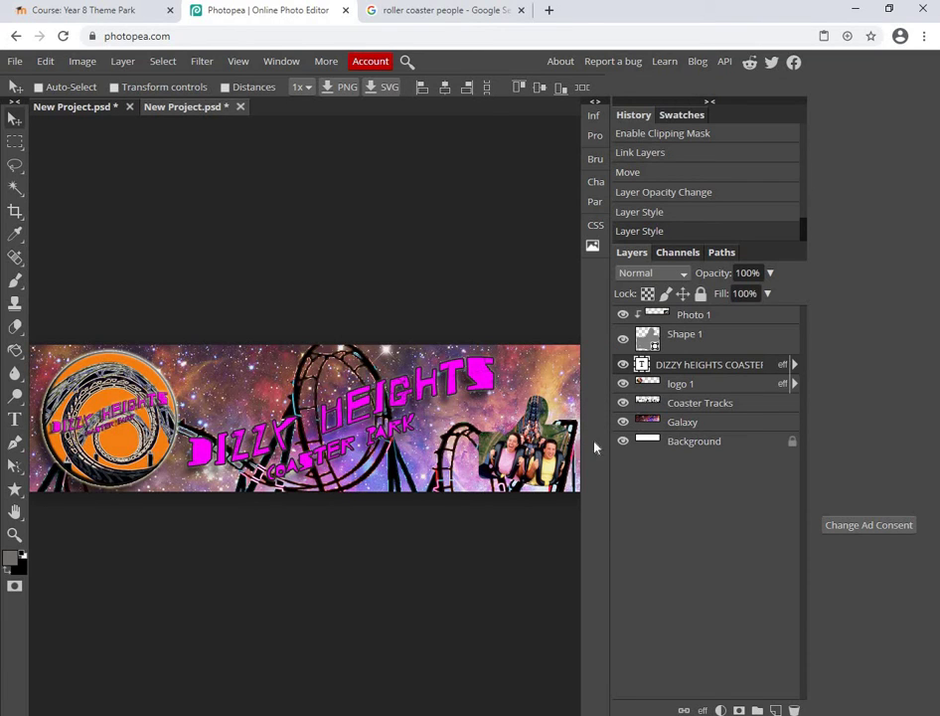
# - Add a 2 px outside Stroke in magenta ff00ff to the thumbs-up Shape 1 layer
pyautogui.click(721, 332)
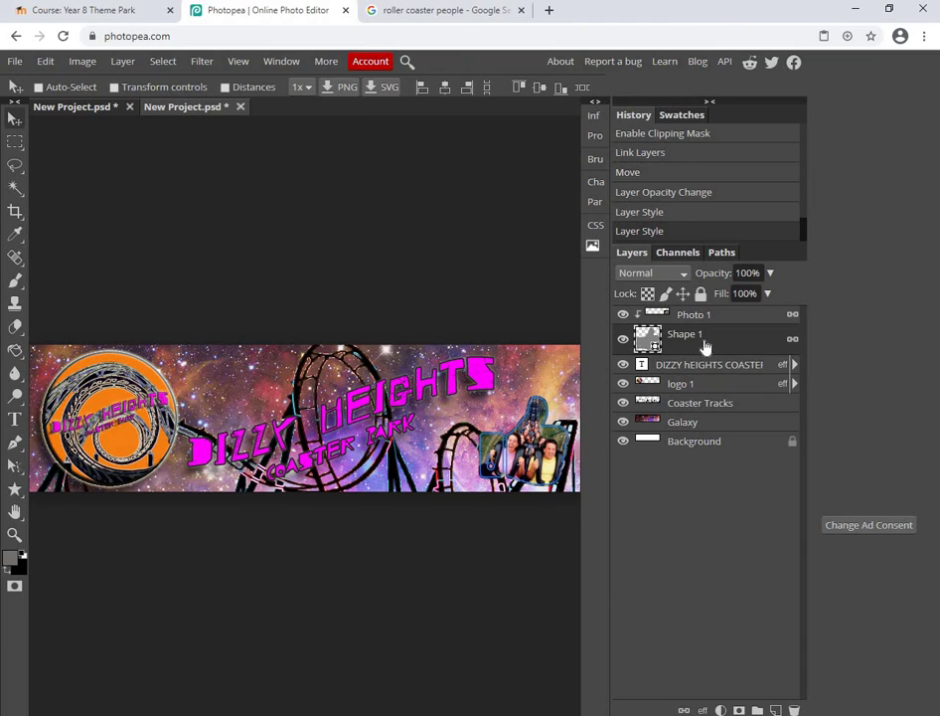
pyautogui.rightClick(704, 346)
pyautogui.click(754, 299)
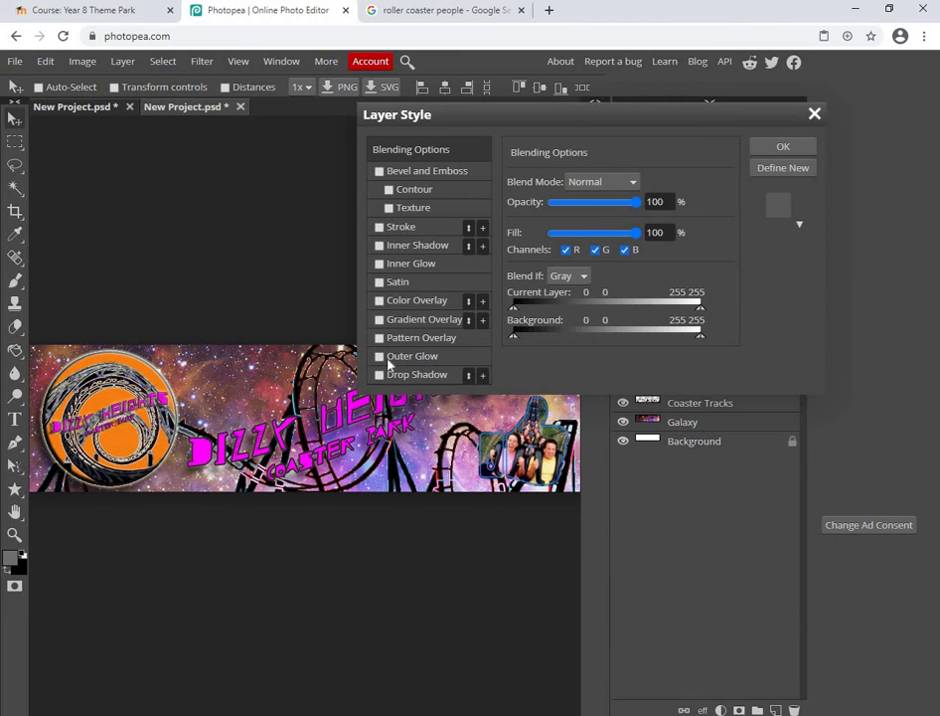
pyautogui.click(411, 227)
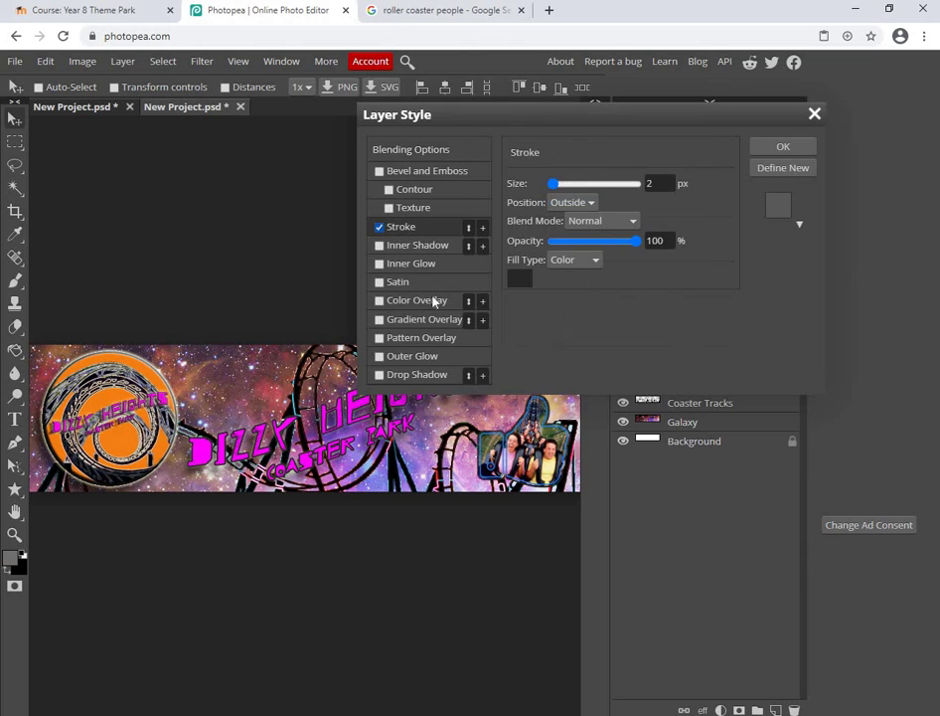
pyautogui.click(516, 277)
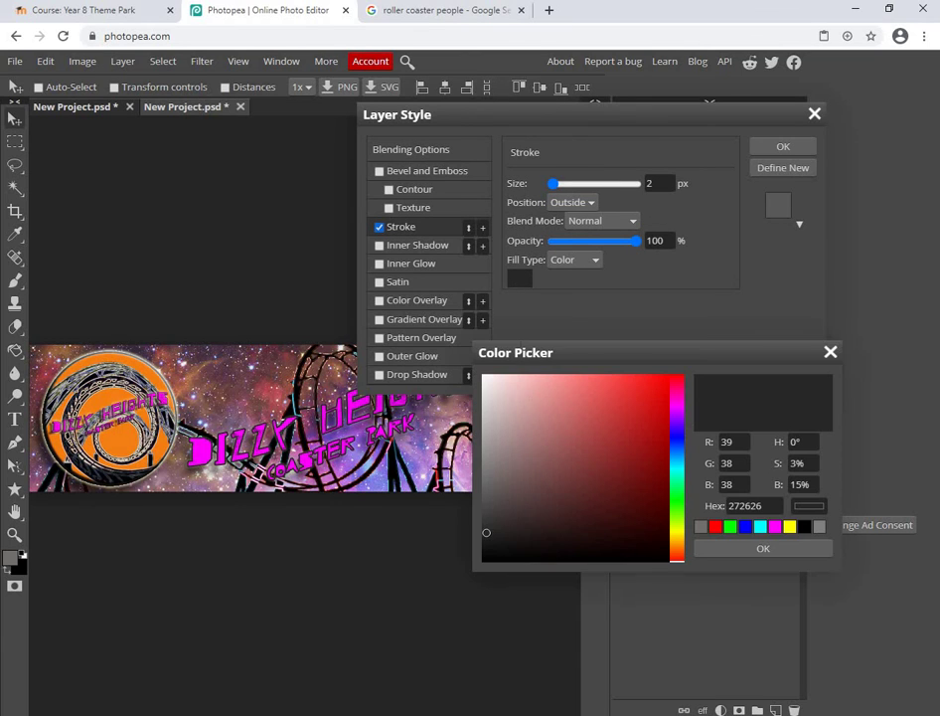
pyautogui.click(774, 527)
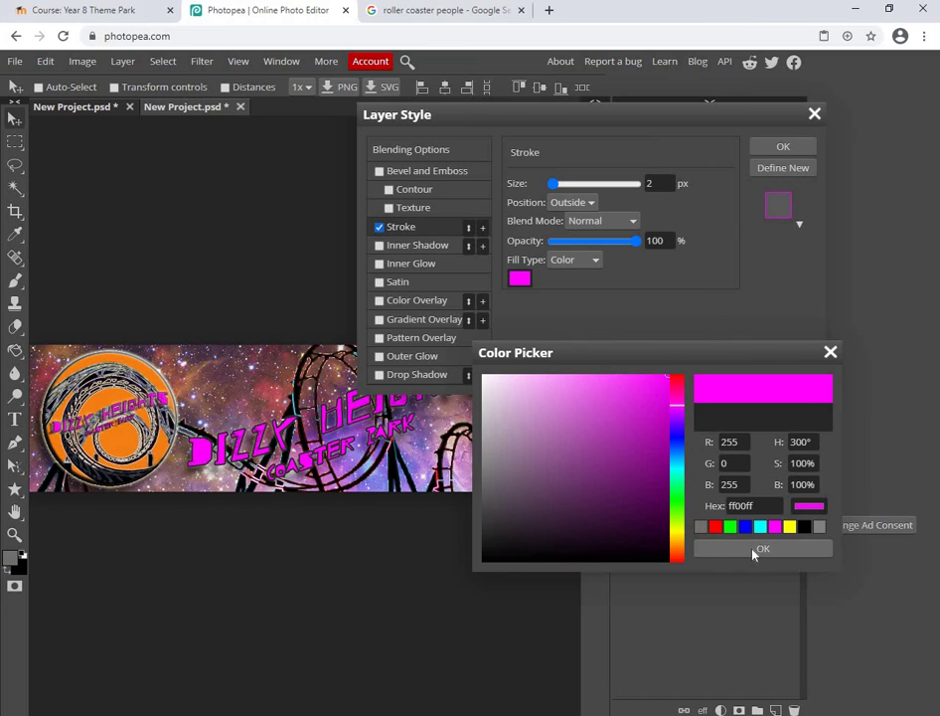
pyautogui.click(753, 551)
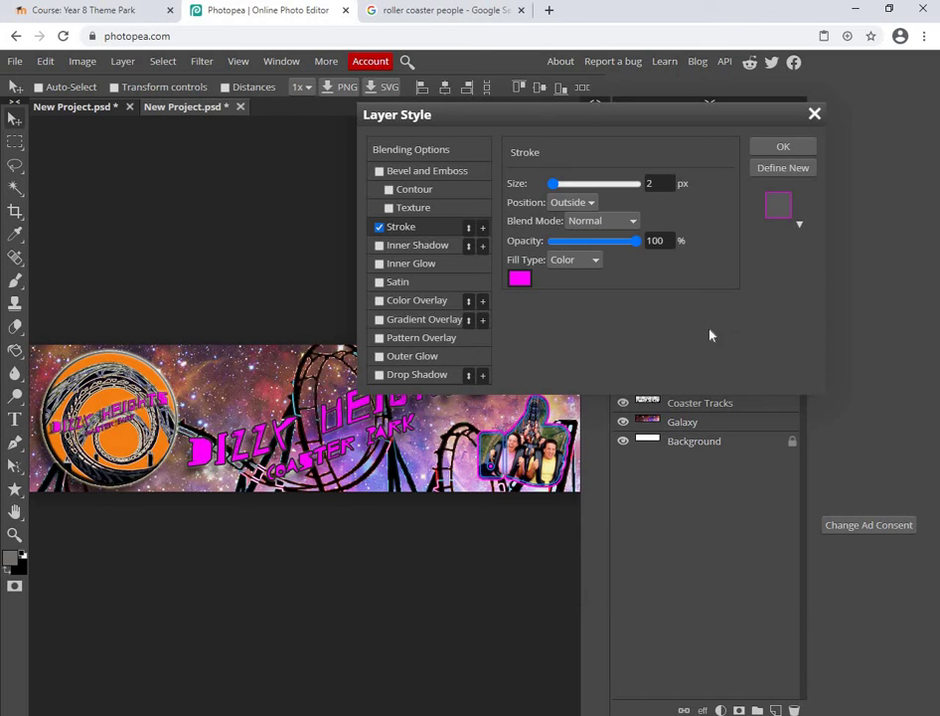
# - Add a Multiply Drop Shadow with a global angle of about 29° to Shape 1 and apply the layer style
pyautogui.click(380, 374)
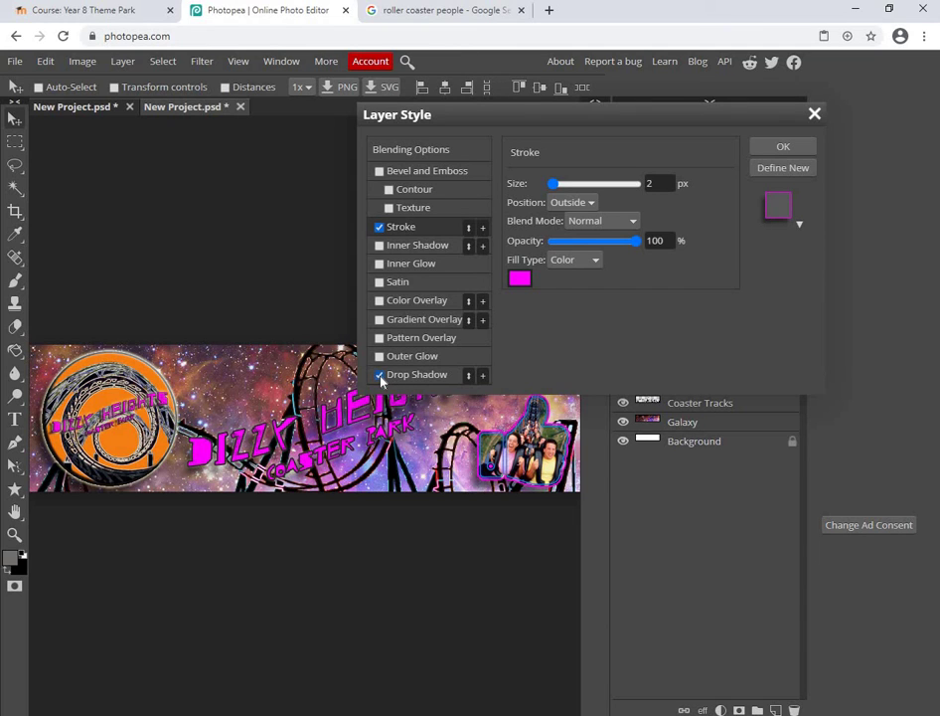
pyautogui.click(433, 375)
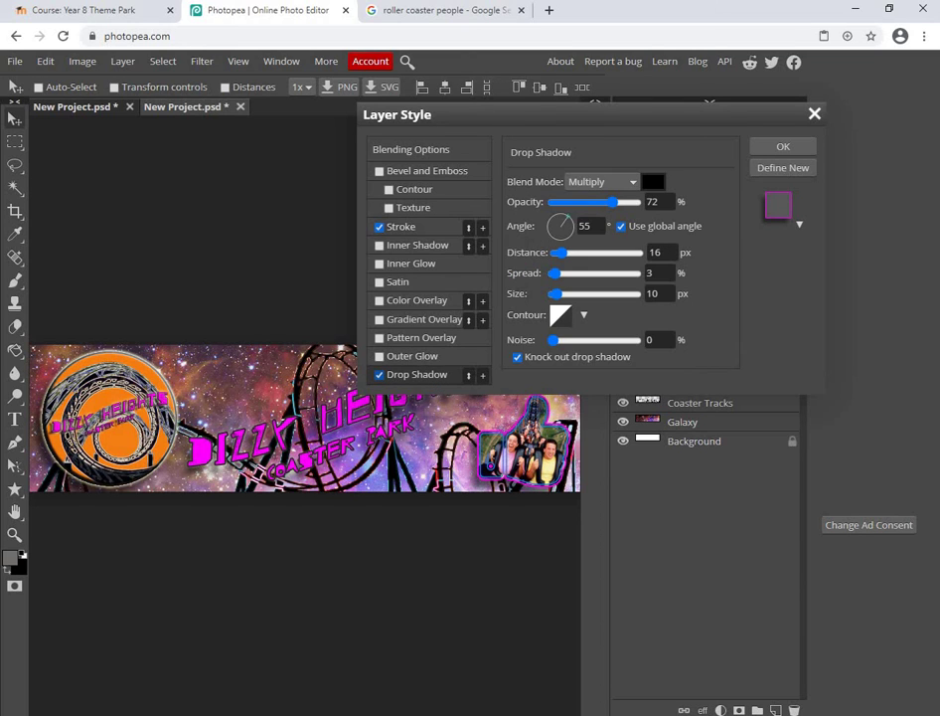
pyautogui.moveTo(570, 224)
pyautogui.mouseDown()
pyautogui.moveTo(552, 228)
pyautogui.moveTo(572, 238)
pyautogui.moveTo(585, 213)
pyautogui.mouseUp()
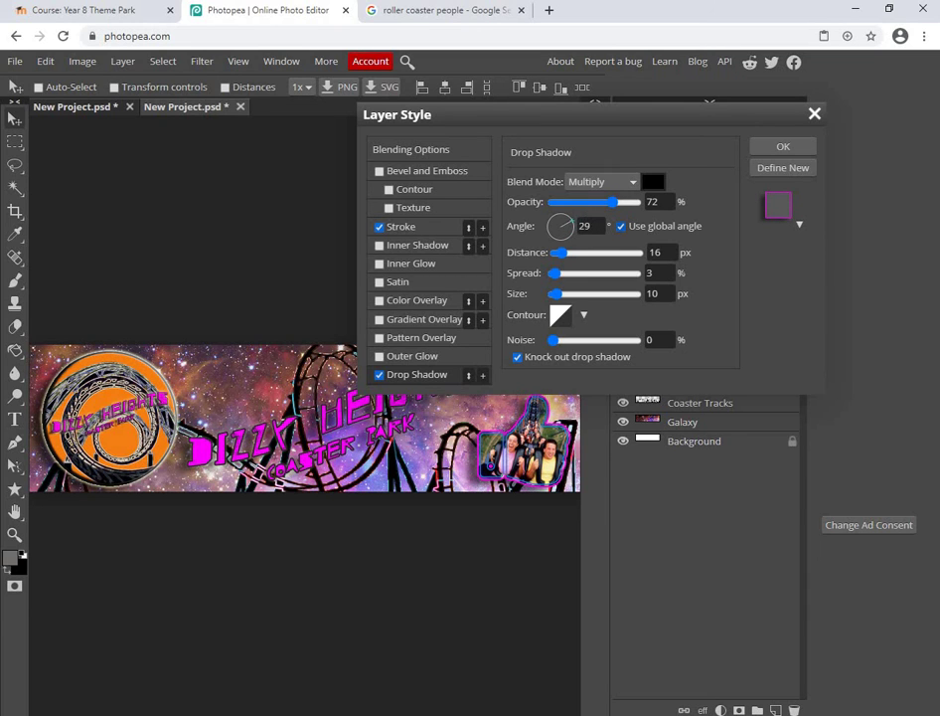
pyautogui.click(787, 148)
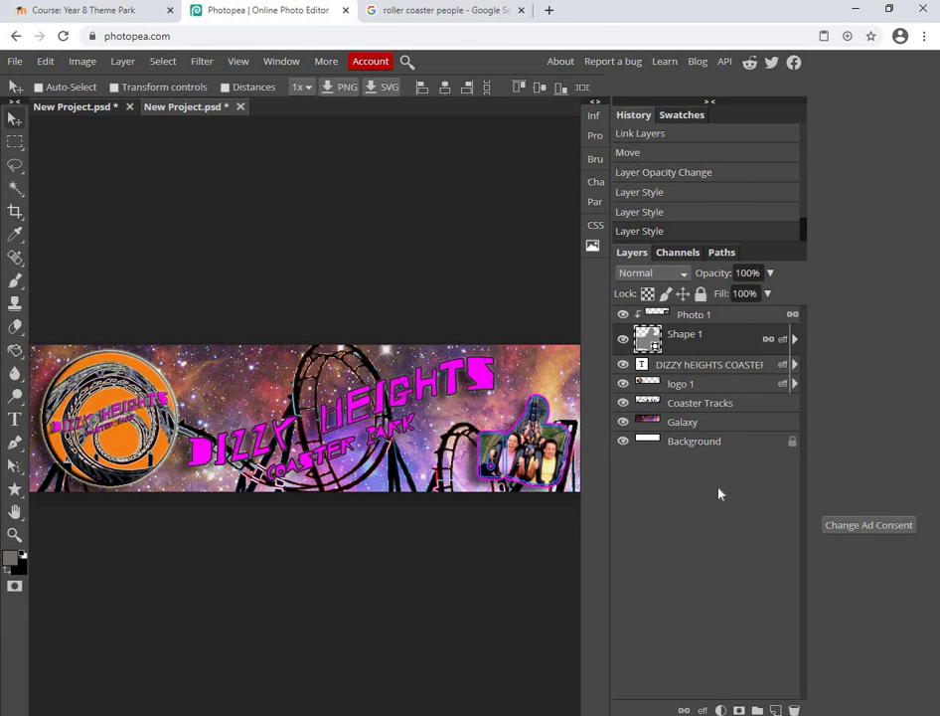